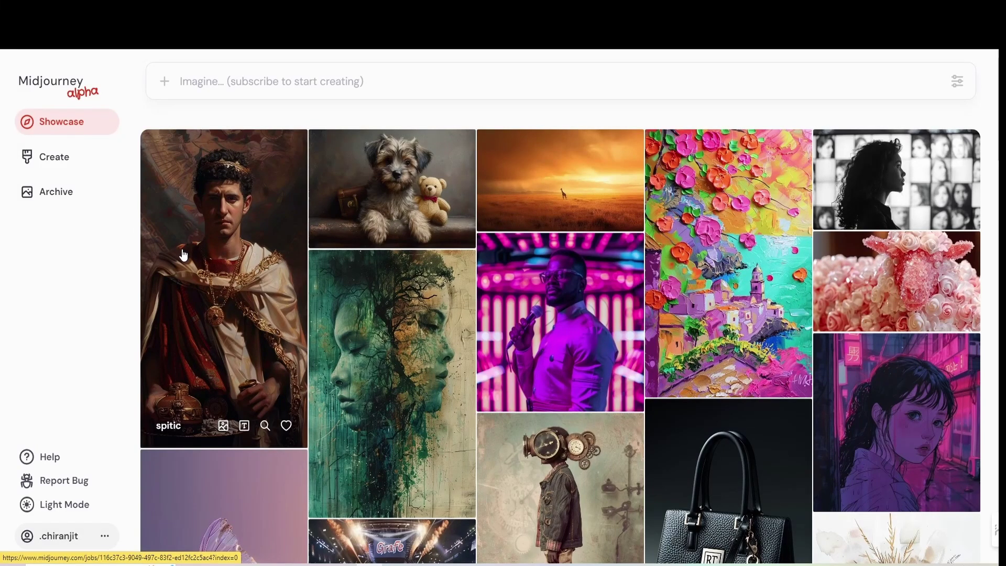
- Scroll the Midjourney showcase grid, then show subscription plan prices with Monthly Billing
{"action": "scroll", "coordinate": [183, 256], "scroll_direction": "down", "scroll_amount": 4}
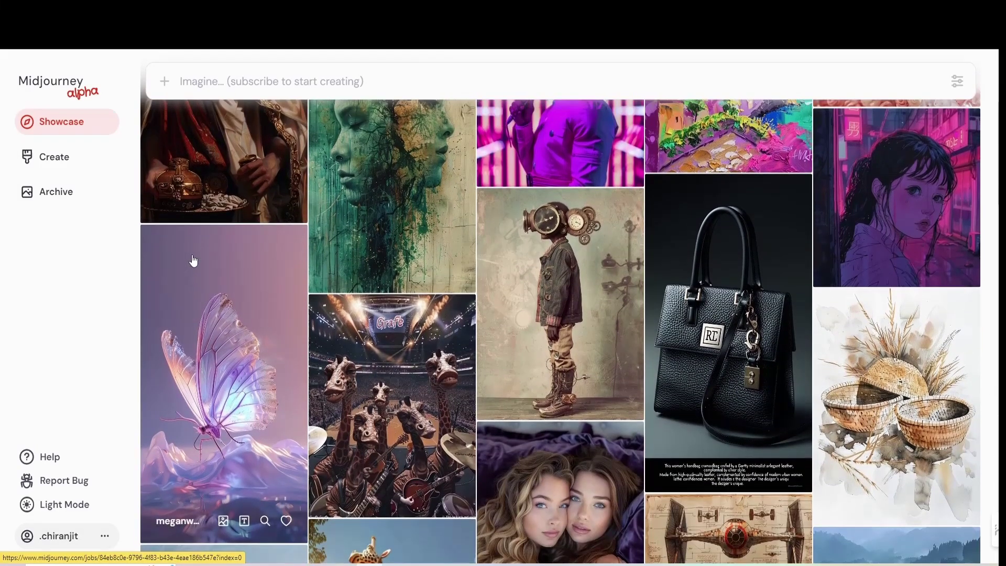
{"action": "scroll", "coordinate": [193, 260], "scroll_direction": "down", "scroll_amount": 10}
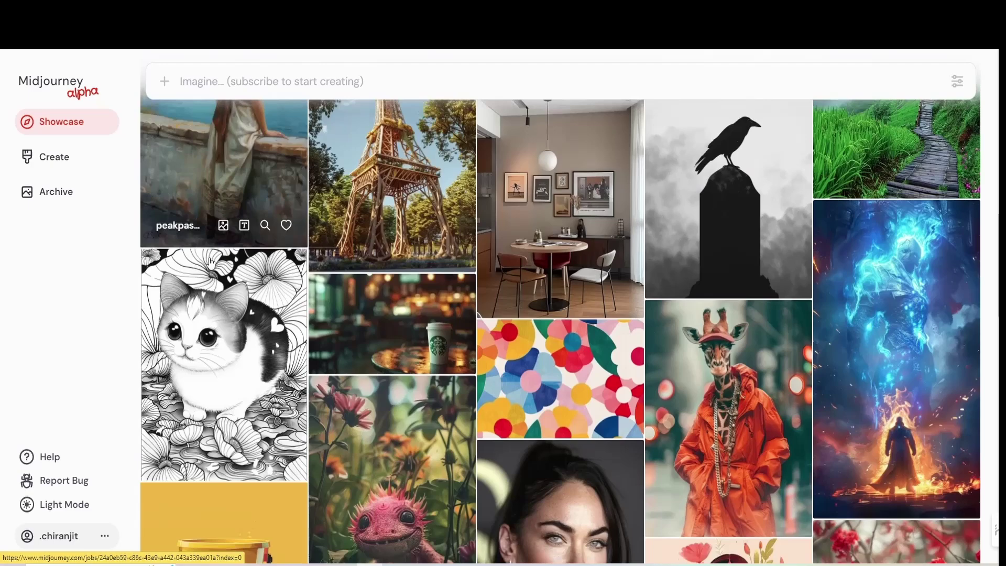
{"action": "scroll", "coordinate": [210, 261], "scroll_direction": "down", "scroll_amount": 8}
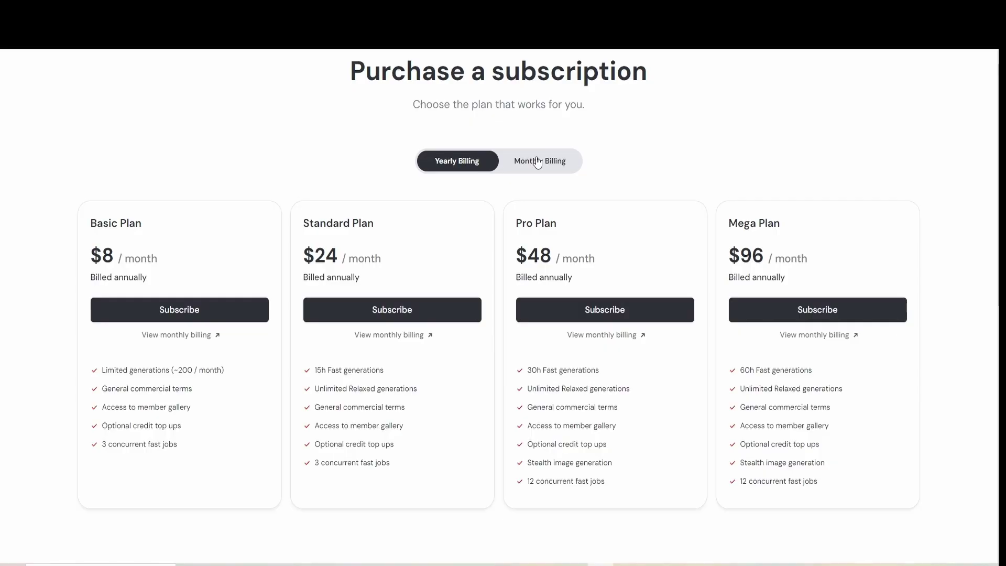
{"action": "left_click", "coordinate": [539, 161]}
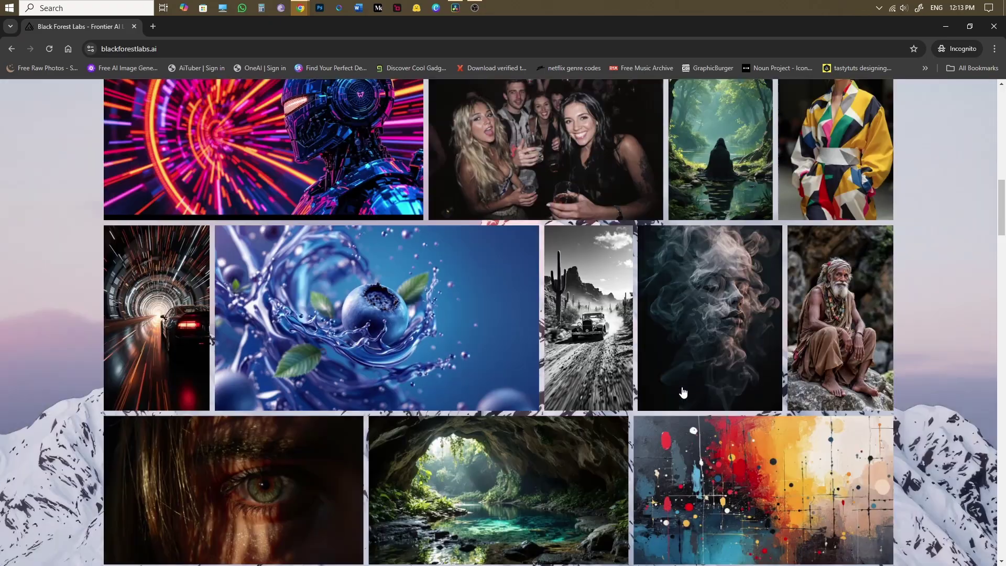
{"action": "scroll", "coordinate": [683, 393], "scroll_direction": "down", "scroll_amount": 15}
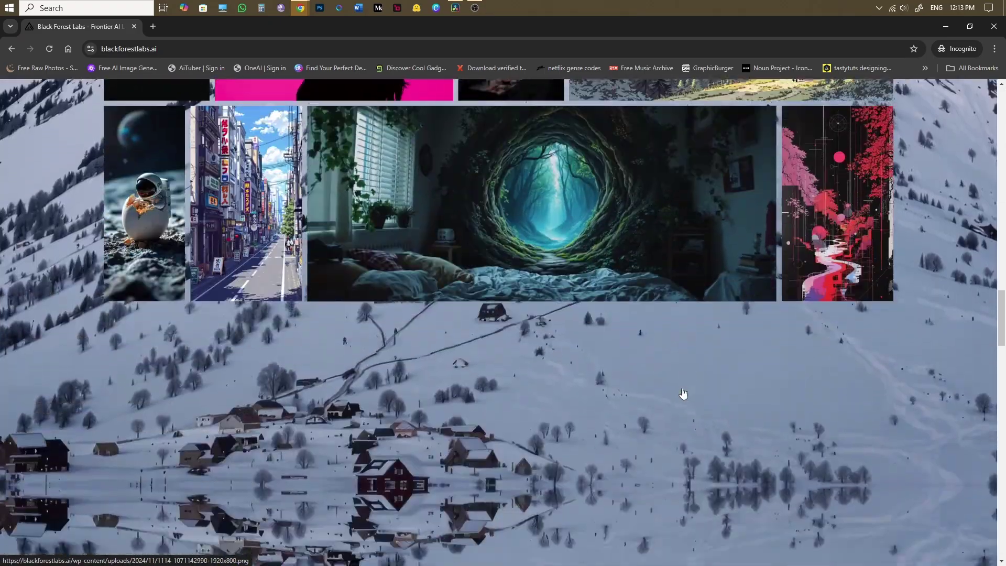
{"action": "scroll", "coordinate": [683, 394], "scroll_direction": "down", "scroll_amount": 5}
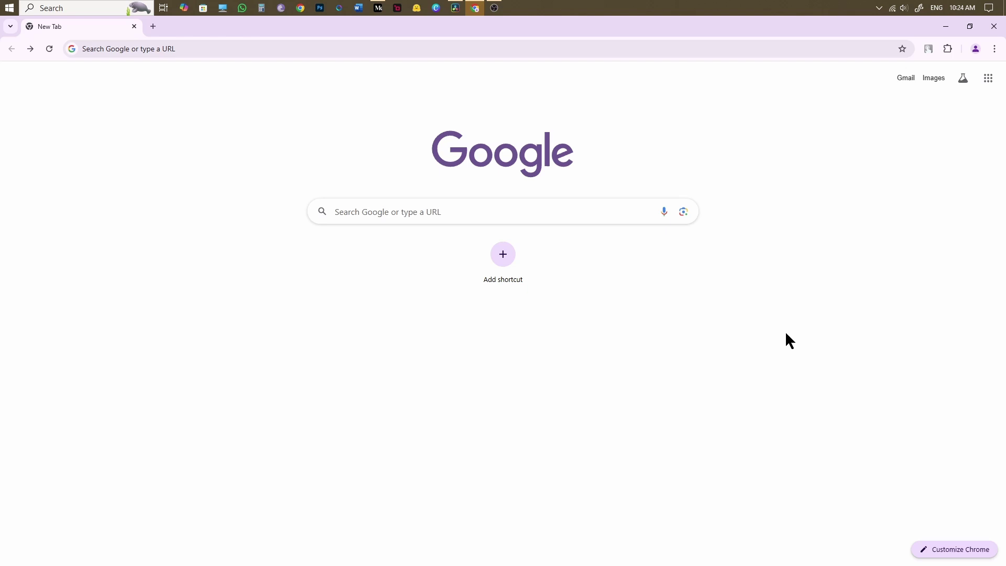
- Run a Google search for 'hugging face' and follow the Hugging Face result link
{"action": "left_click", "coordinate": [414, 211]}
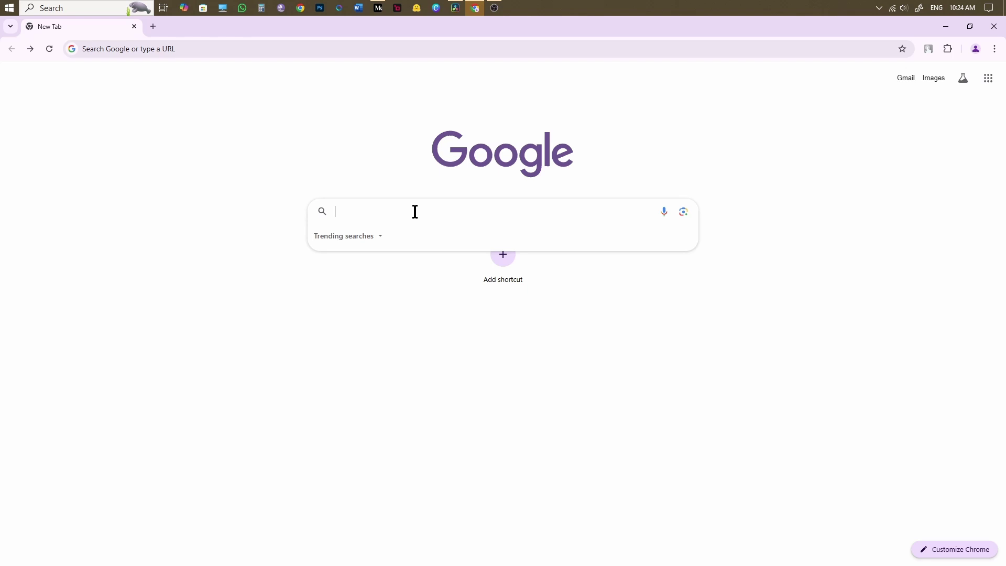
{"action": "type", "text": "huggi"}
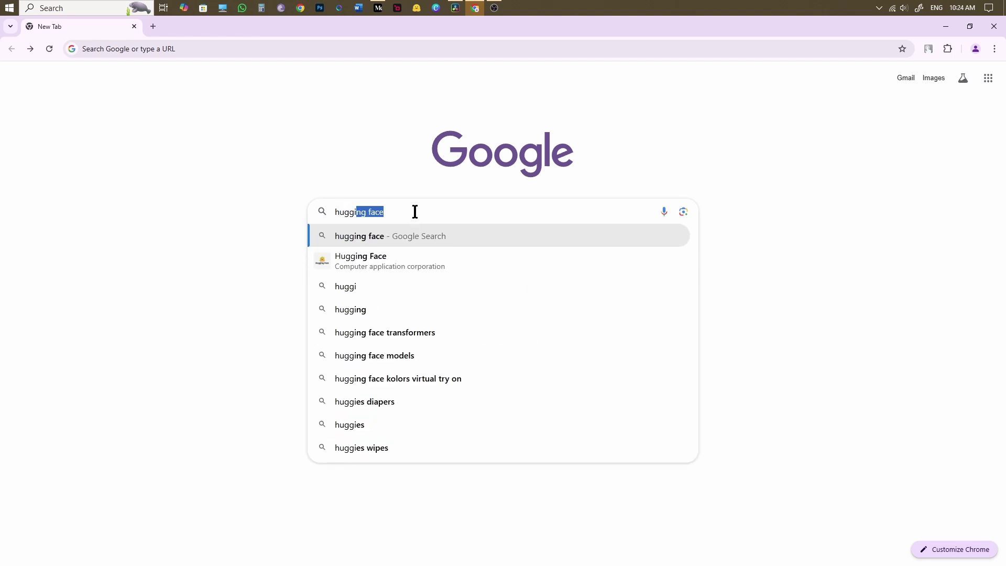
{"action": "type", "text": "ng face"}
{"action": "key", "text": "Return"}
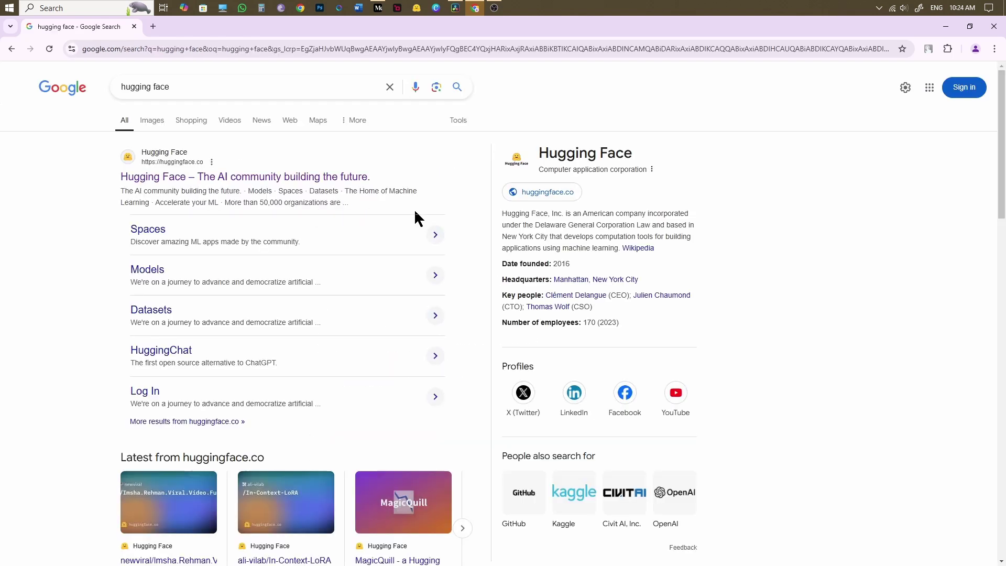
{"action": "left_click", "coordinate": [273, 180]}
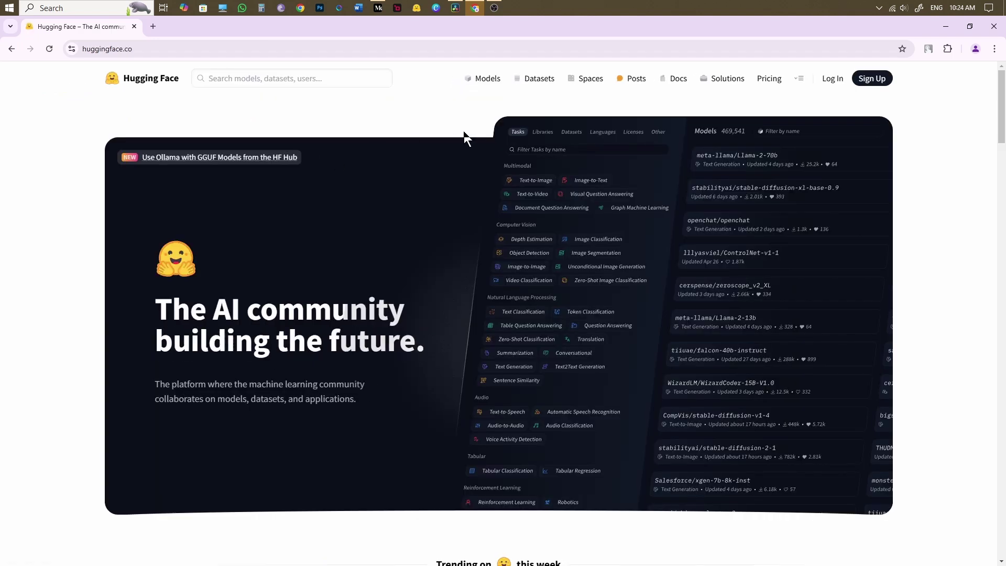
- Start a Hugging Face sign-up with the account e-mail and a longer pasted password
{"action": "left_click", "coordinate": [864, 81]}
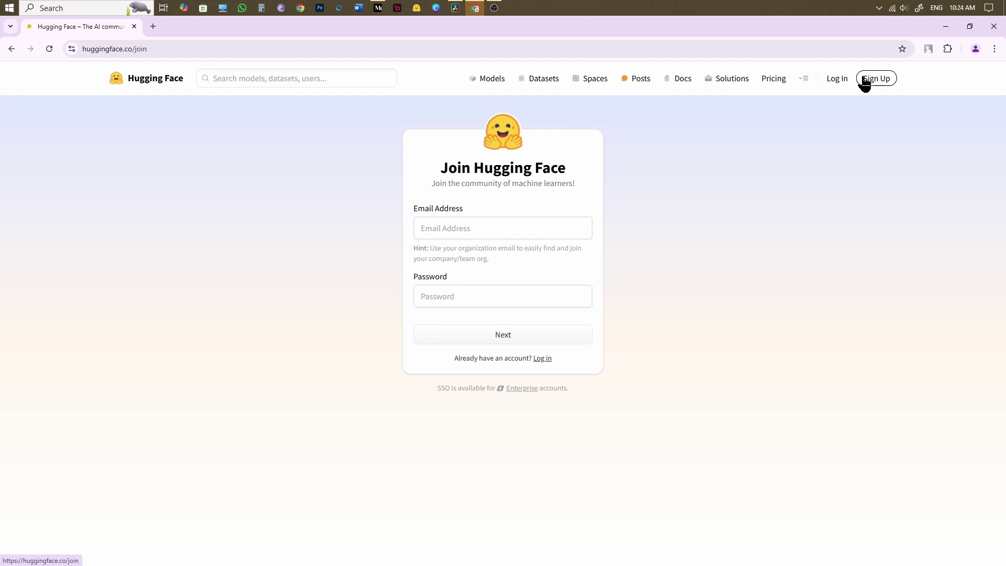
{"action": "left_click", "coordinate": [507, 227]}
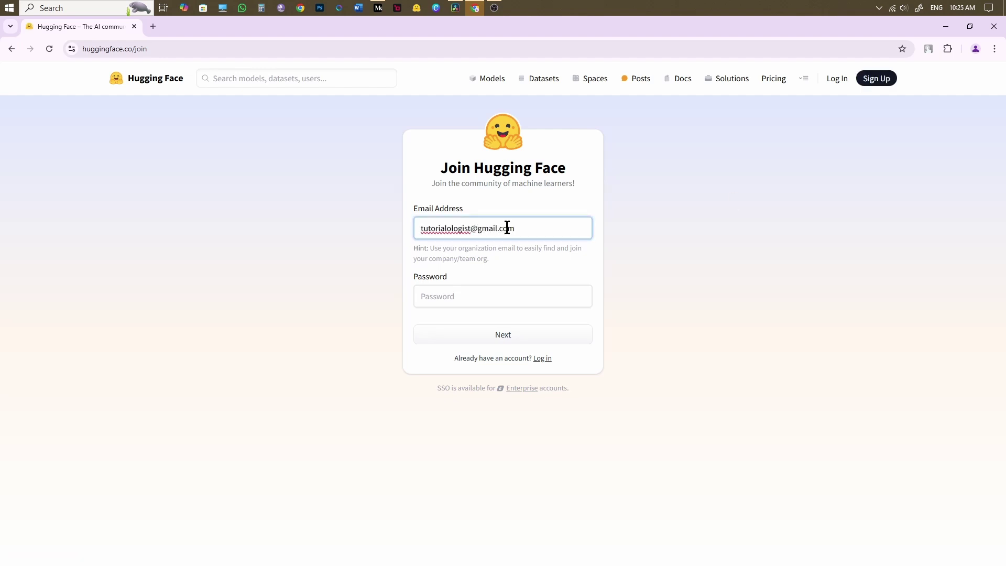
{"action": "left_click", "coordinate": [490, 297]}
{"action": "type", "text": "••••••"}
{"action": "key", "text": "ctrl+a"}
{"action": "key", "text": "BackSpace"}
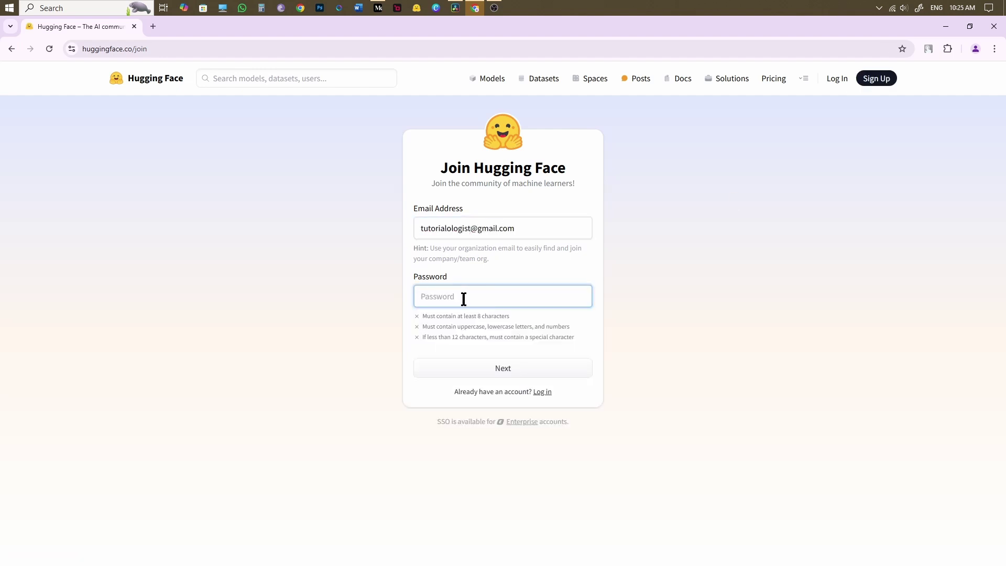
{"action": "key", "text": "ctrl+v"}
{"action": "key", "text": "Return"}
- Fill in matching username and full name, accept the terms, create the account, then search 'flux-l'
{"action": "left_click", "coordinate": [424, 234]}
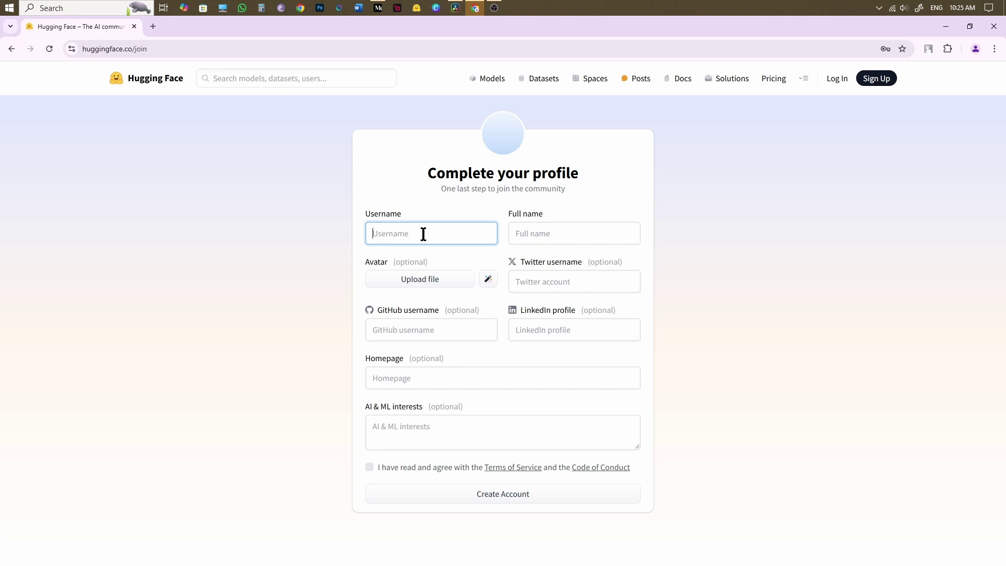
{"action": "type", "text": "Tutorial"}
{"action": "double_click", "coordinate": [389, 233]}
{"action": "key", "text": "ctrl+c"}
{"action": "left_click", "coordinate": [540, 233]}
{"action": "key", "text": "ctrl+v"}
{"action": "left_click", "coordinate": [370, 467]}
{"action": "left_click", "coordinate": [503, 494]}
{"action": "left_click", "coordinate": [631, 149]}
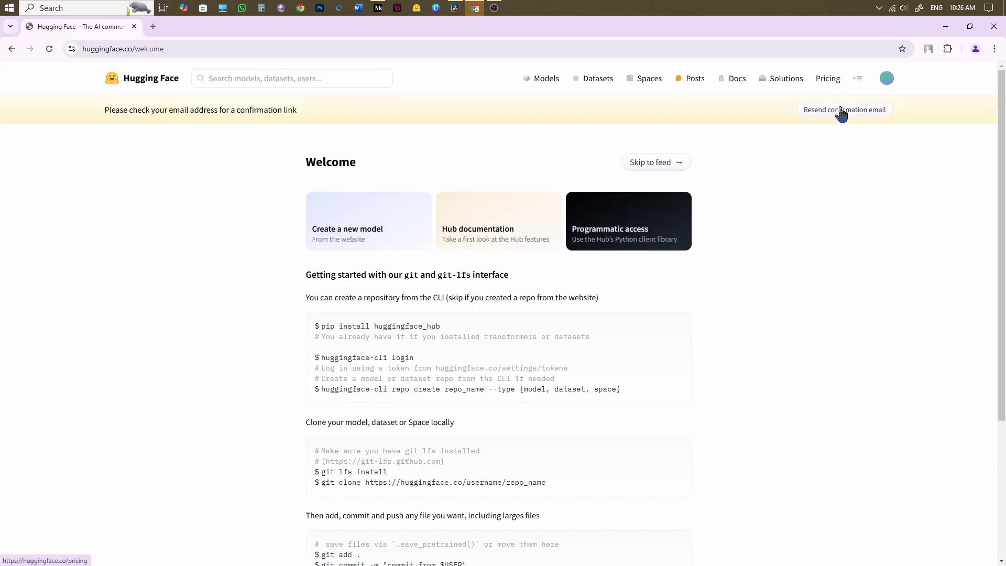
{"action": "left_click", "coordinate": [240, 83]}
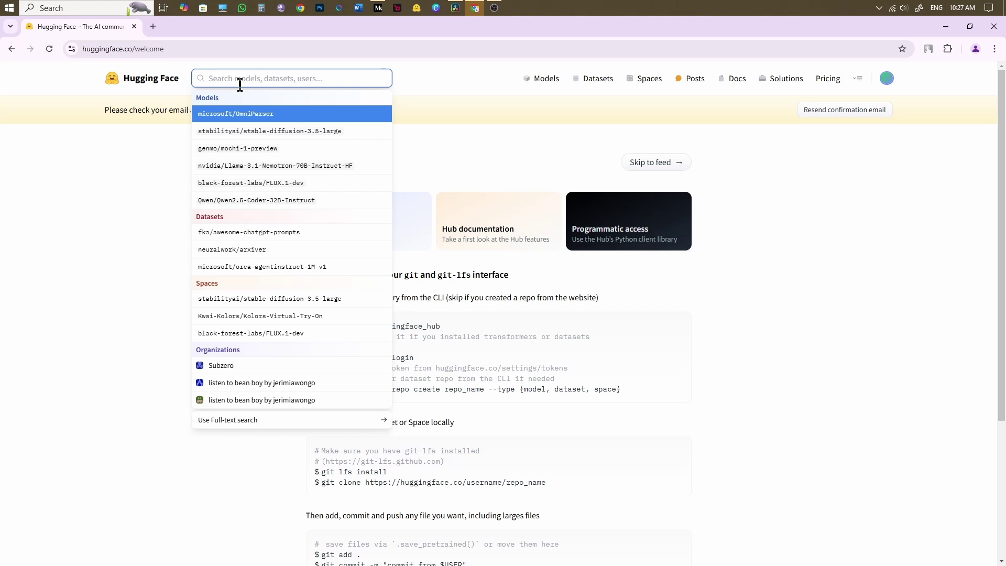
{"action": "type", "text": "flux"}
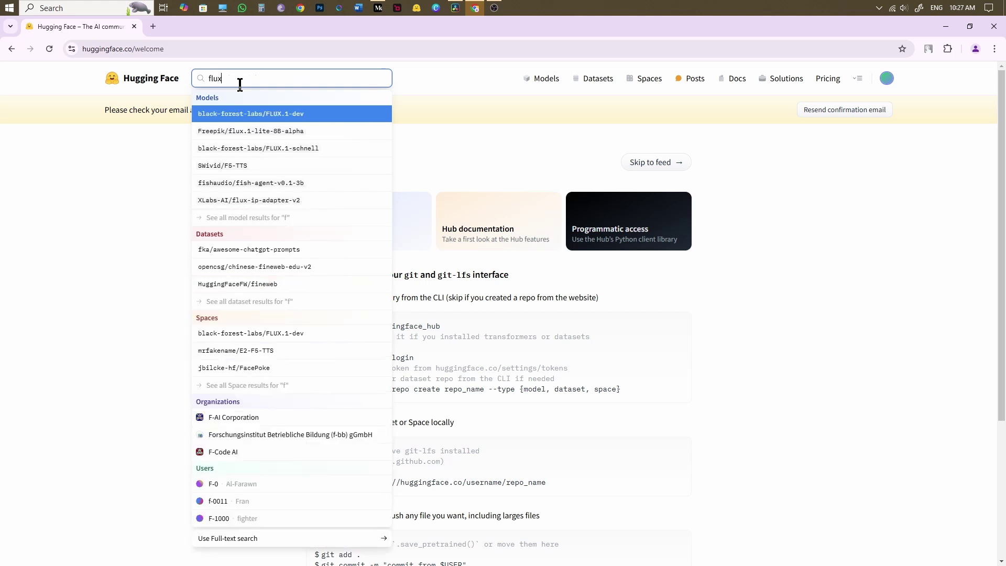
{"action": "type", "text": "-lora-dlc"}
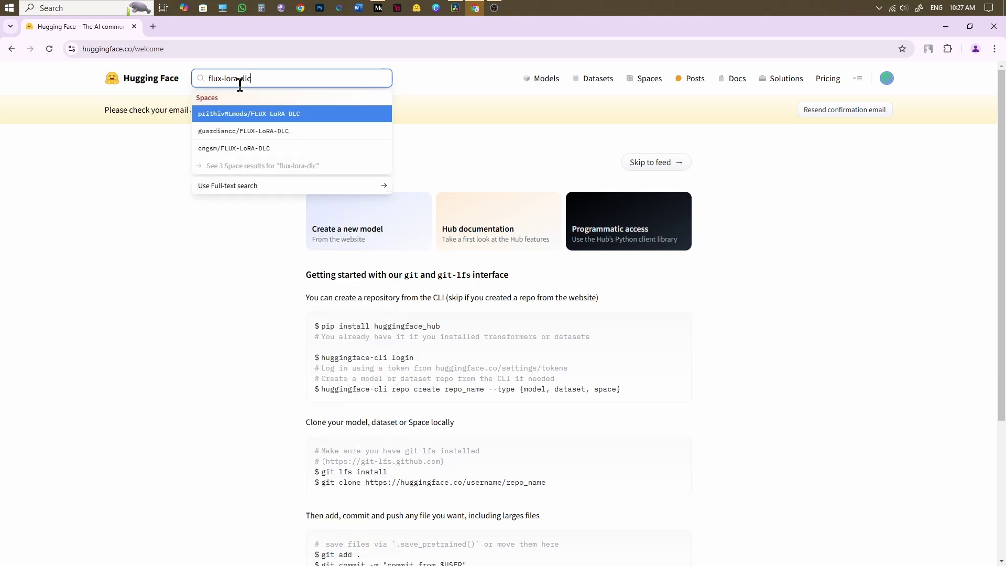
- Open the prithivMLmods/FLUX-LoRA-DLC Space and pick Dalle Mix instead of Super Realism
{"action": "left_click", "coordinate": [248, 117]}
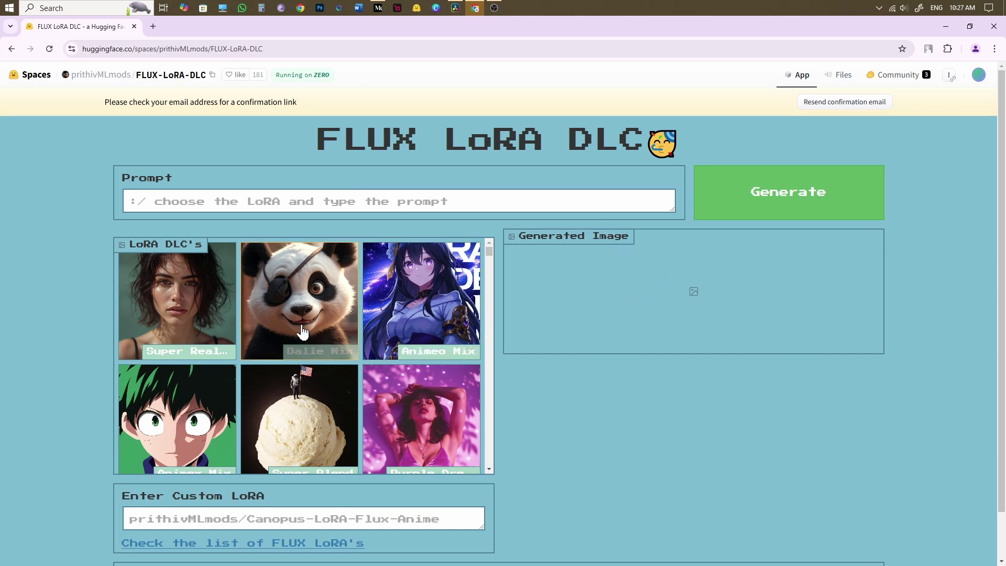
{"action": "left_click", "coordinate": [170, 301]}
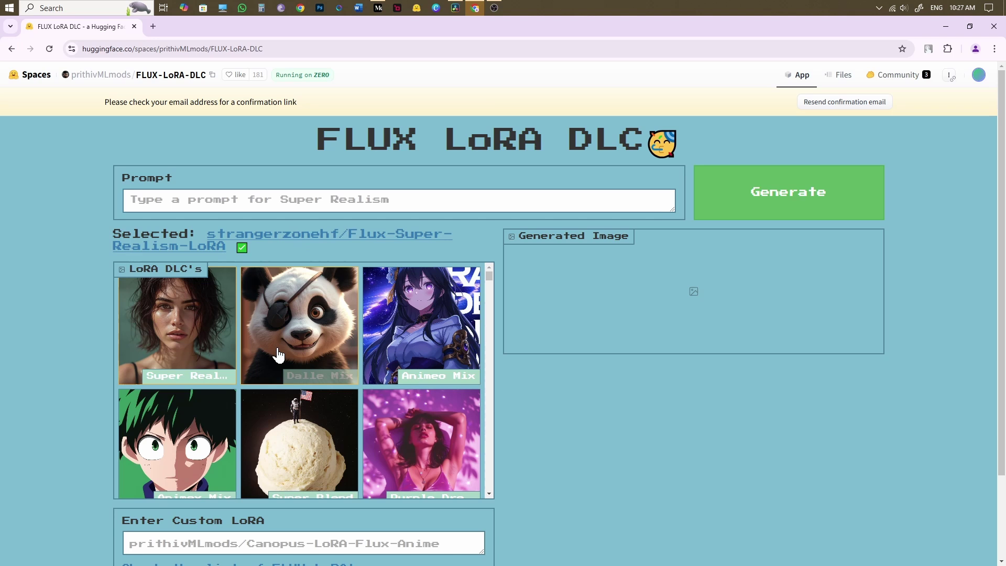
{"action": "left_click", "coordinate": [405, 360]}
{"action": "scroll", "coordinate": [498, 398], "scroll_direction": "down", "scroll_amount": 2}
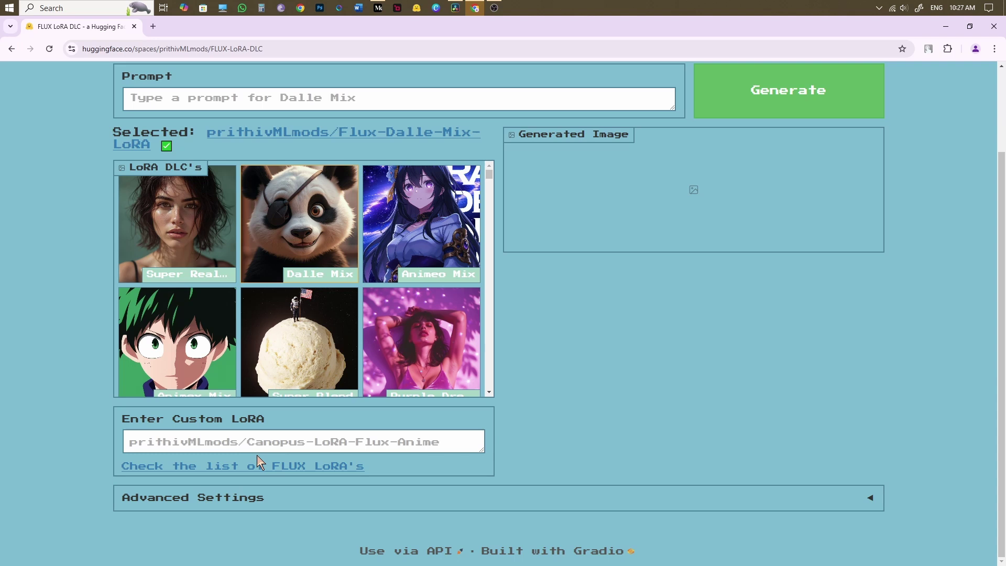
- Paste Flux-Super-Realism-LoRA as the custom LoRA and add 'A beautiful model walking down the street' to the prompt
{"action": "left_click", "coordinate": [218, 467]}
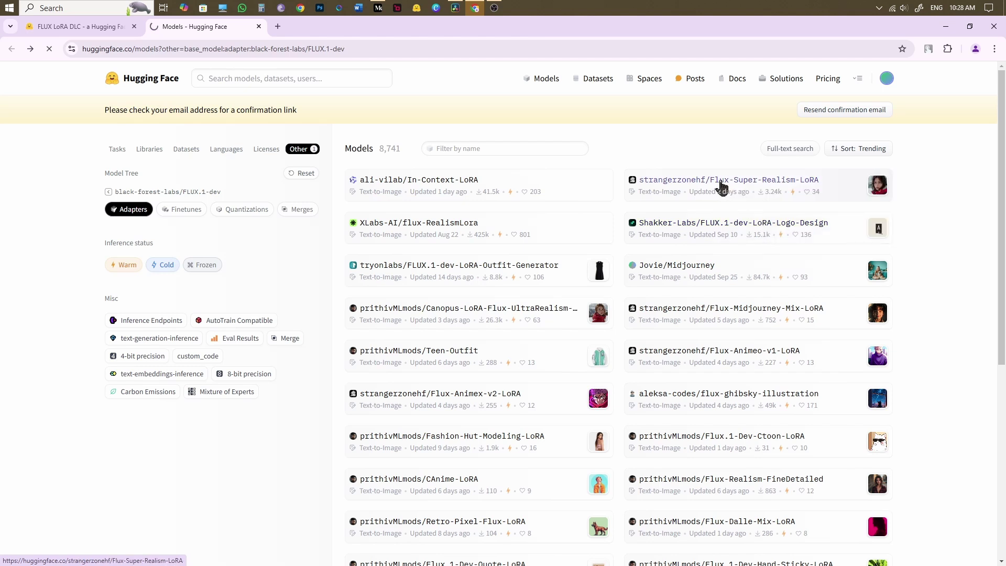
{"action": "left_click", "coordinate": [721, 181]}
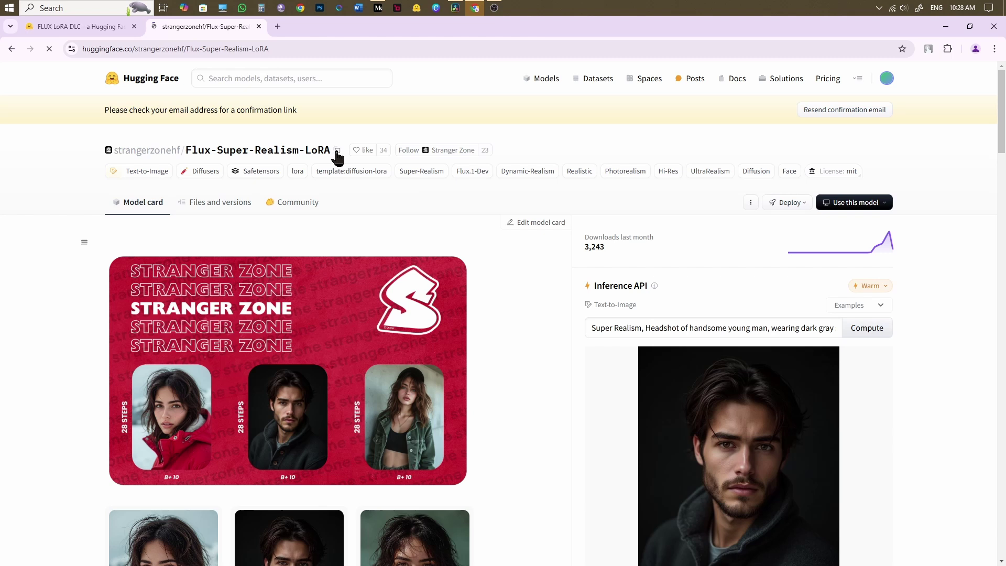
{"action": "left_click", "coordinate": [337, 150]}
{"action": "left_click", "coordinate": [52, 27]}
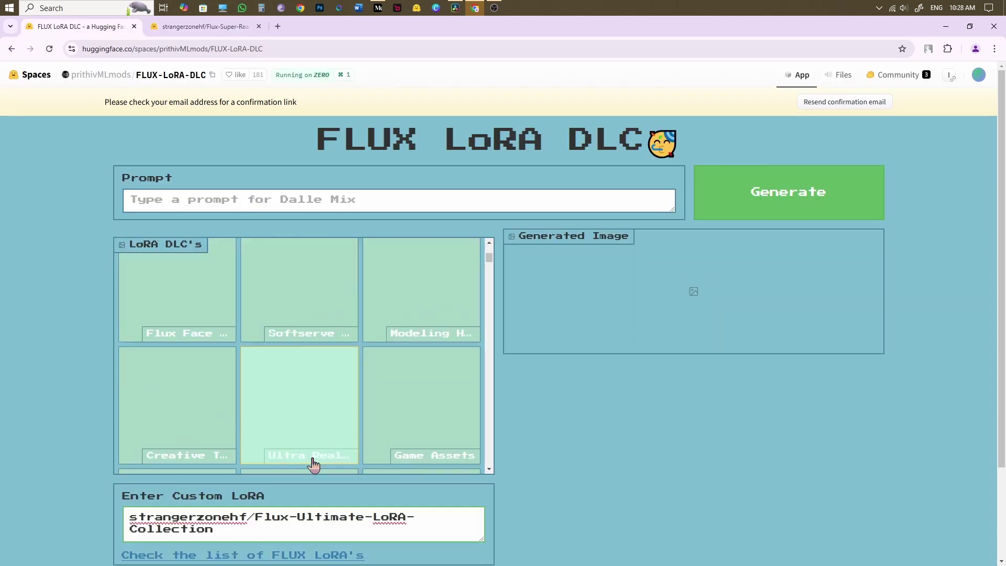
{"action": "left_click_drag", "start_coordinate": [215, 530], "coordinate": [98, 505]}
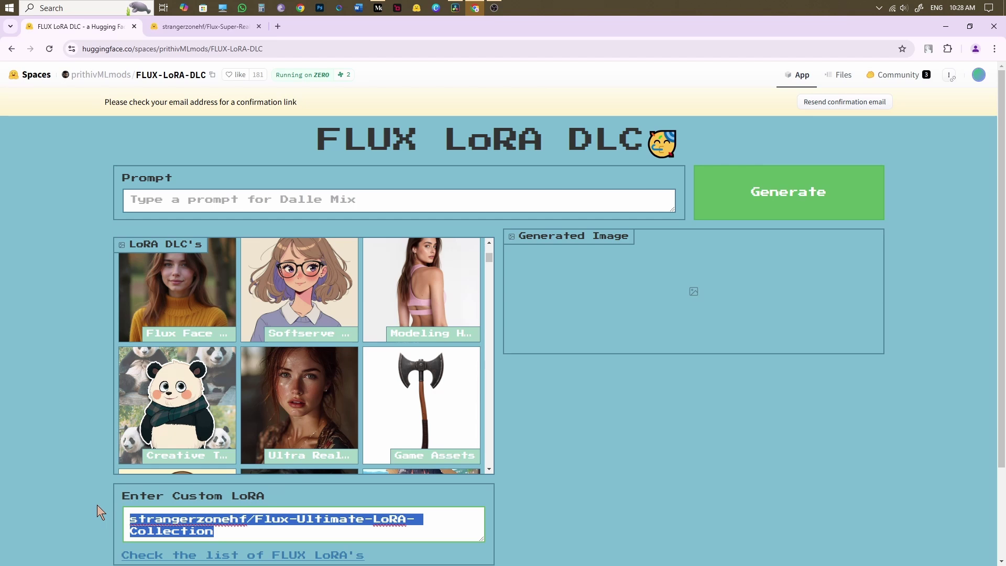
{"action": "key", "text": "ctrl+v"}
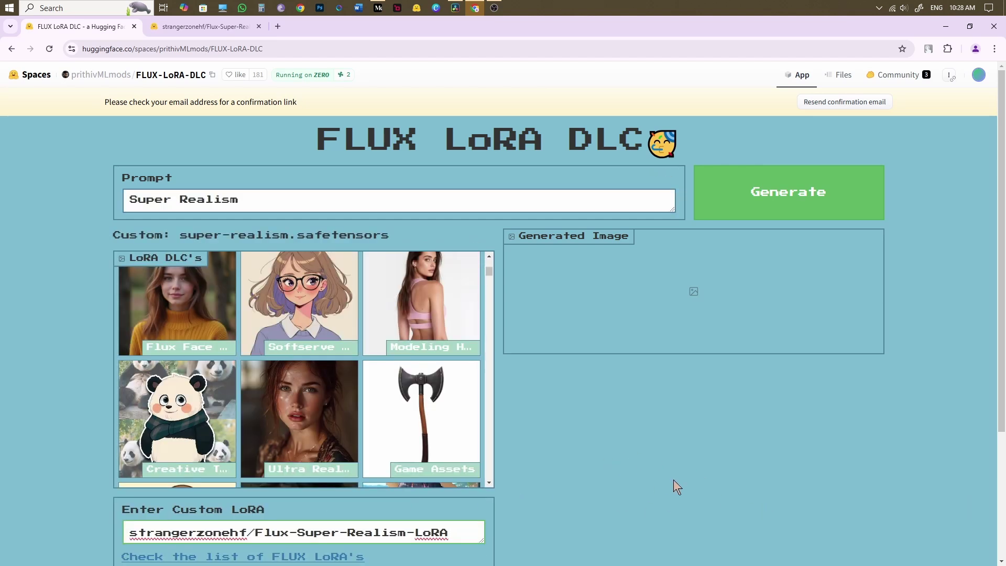
{"action": "left_click", "coordinate": [271, 203]}
{"action": "type", "text": "A beautiful model walking down the street"}
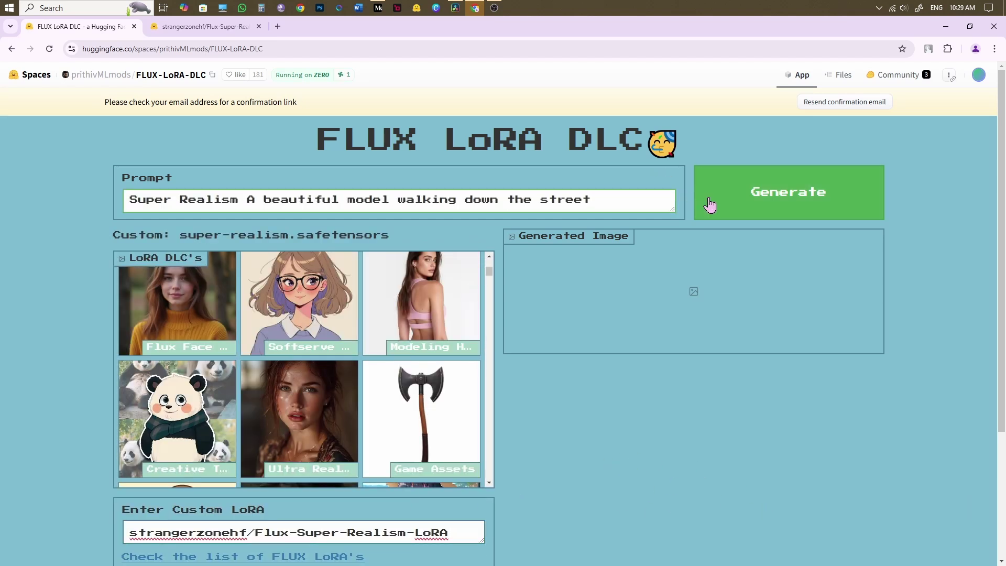
- Generate the street-walking model image, retrying once after the error
{"action": "left_click", "coordinate": [778, 200]}
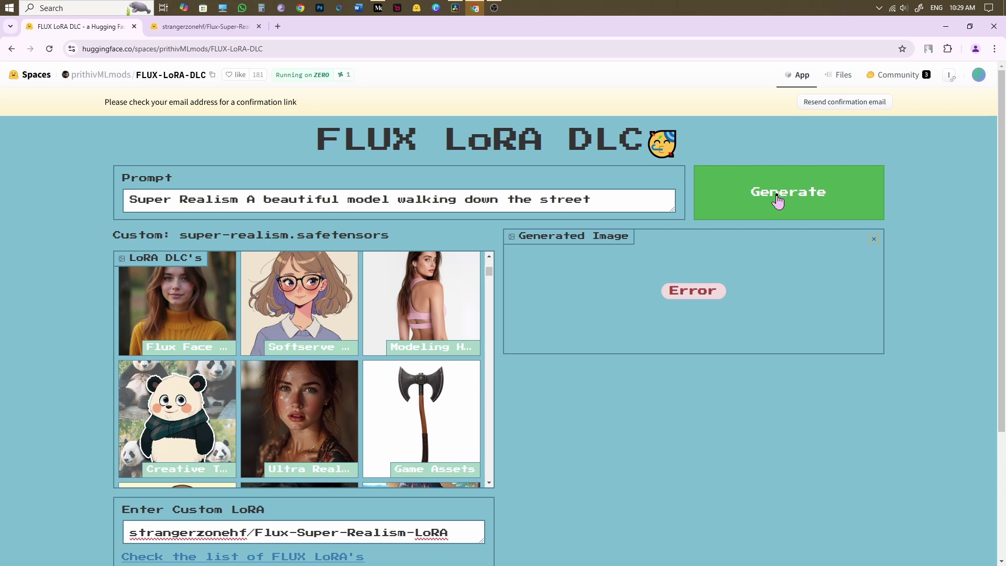
{"action": "left_click", "coordinate": [788, 193]}
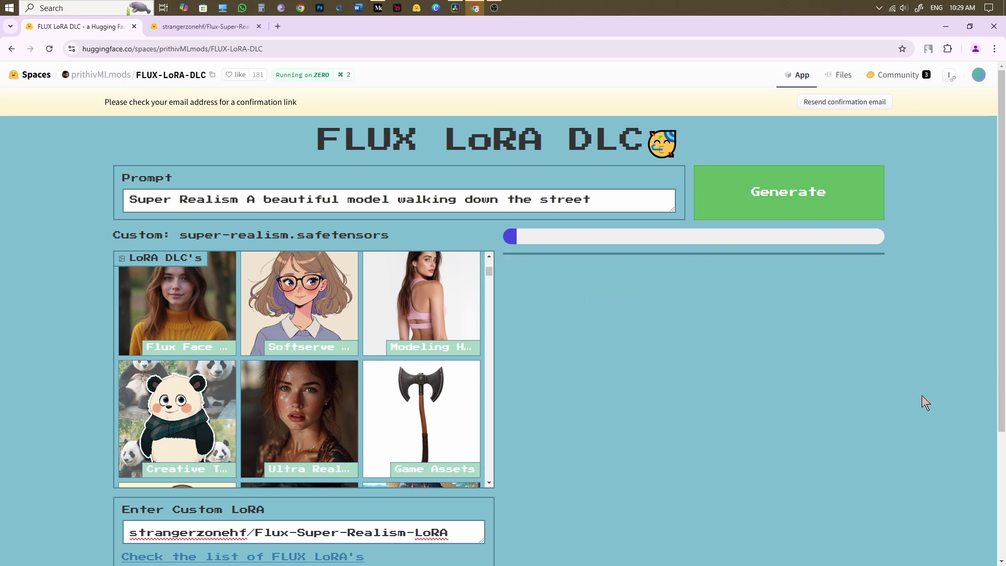
{"action": "scroll", "coordinate": [922, 395], "scroll_direction": "down", "scroll_amount": 2}
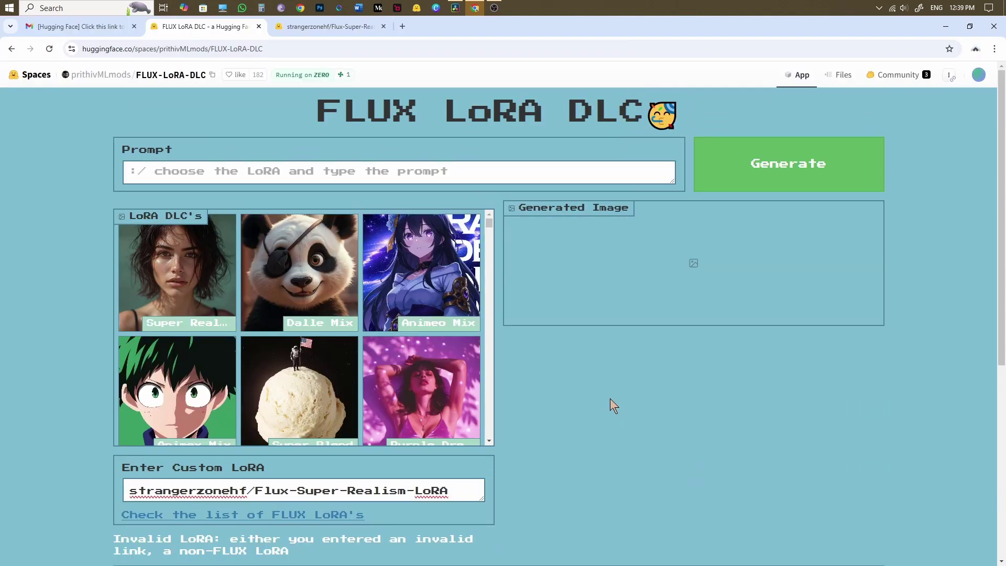
- In Advanced Settings, set Width to 704 and Height to 1216
{"action": "scroll", "coordinate": [610, 398], "scroll_direction": "down", "scroll_amount": 5}
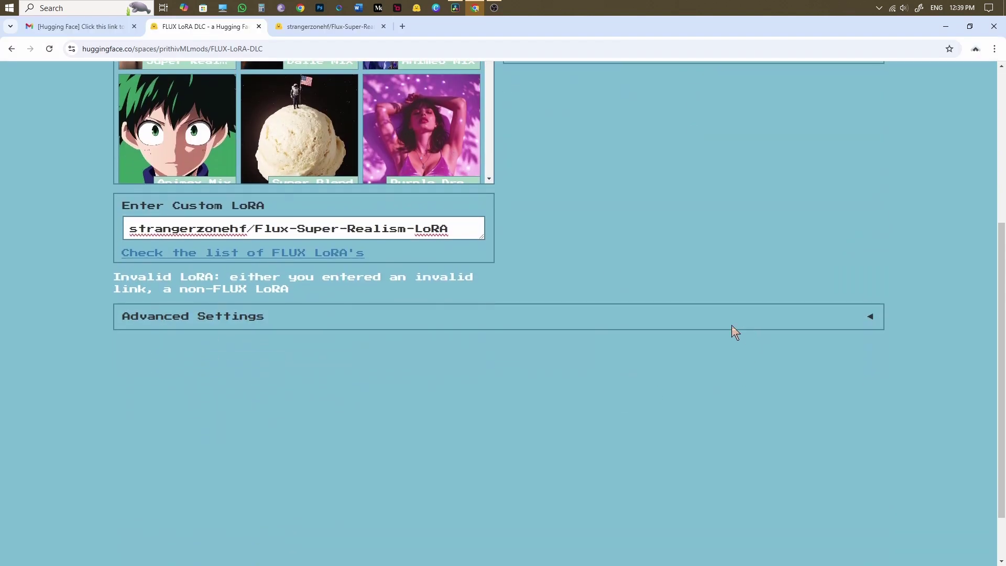
{"action": "left_click", "coordinate": [871, 321]}
{"action": "scroll", "coordinate": [924, 365], "scroll_direction": "down", "scroll_amount": 2}
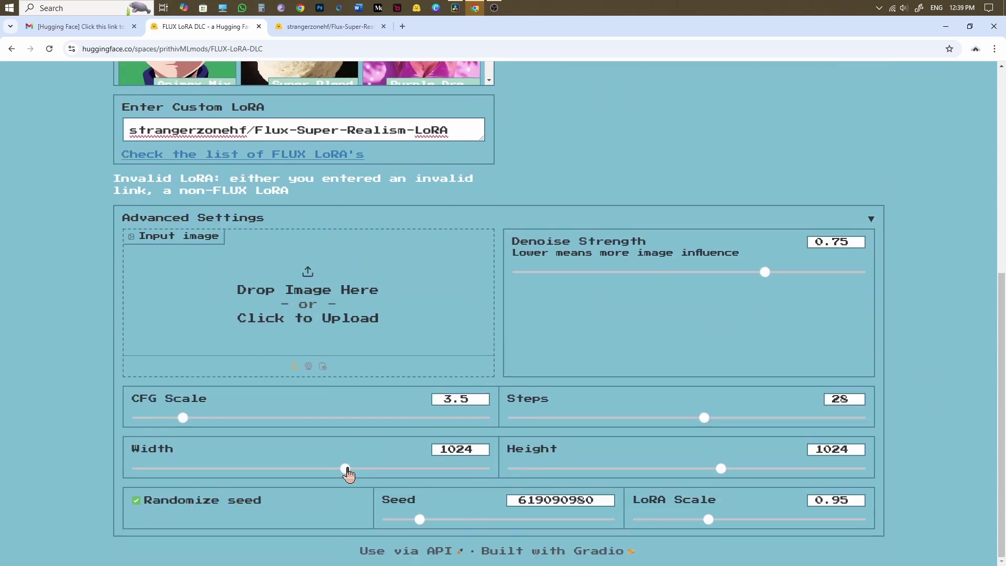
{"action": "left_click_drag", "start_coordinate": [349, 475], "coordinate": [259, 468]}
{"action": "left_click_drag", "start_coordinate": [720, 469], "coordinate": [775, 469]}
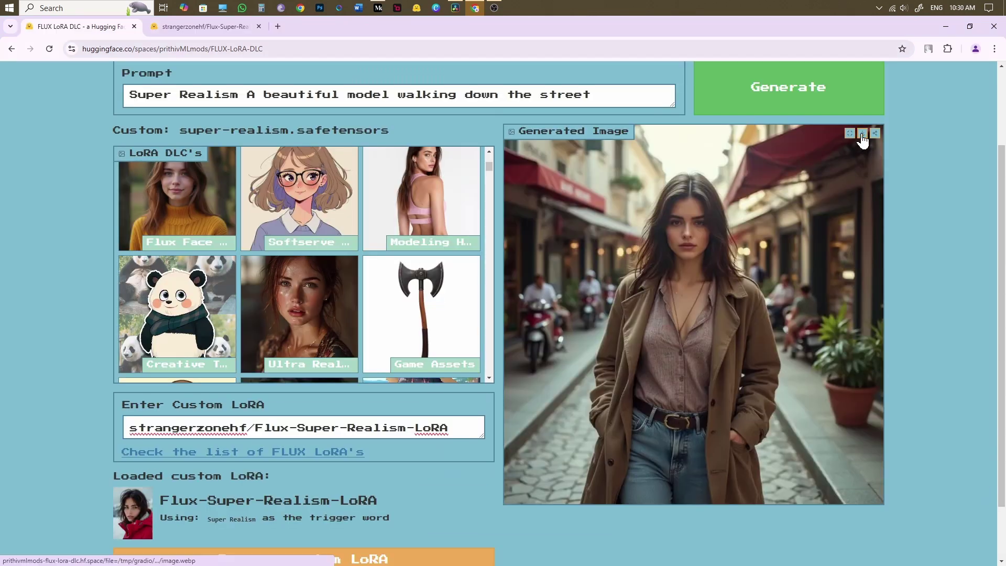
- Save the street portrait to the desktop as image.webp, then view it full screen
{"action": "left_click", "coordinate": [863, 133]}
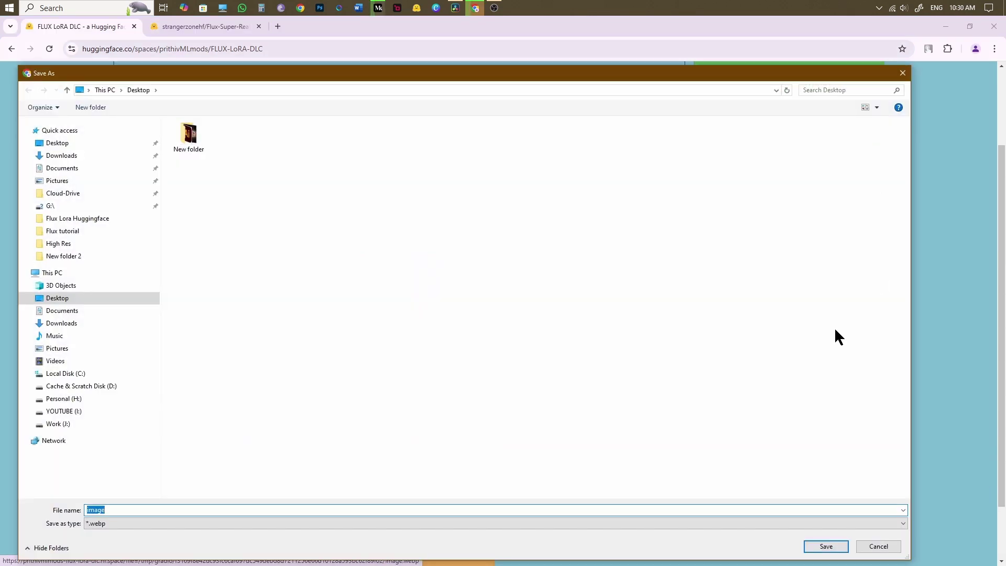
{"action": "left_click", "coordinate": [825, 544]}
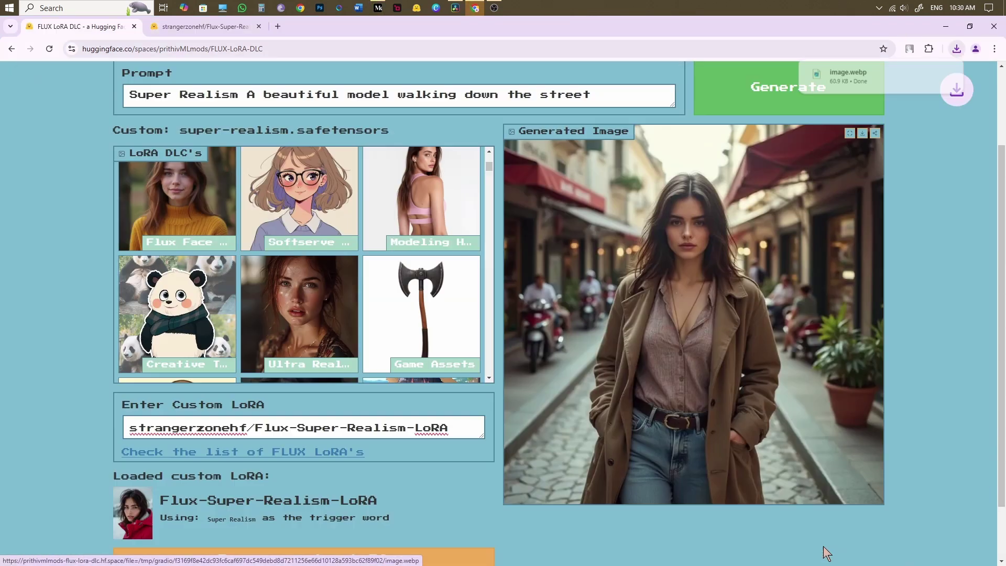
{"action": "left_click", "coordinate": [850, 134]}
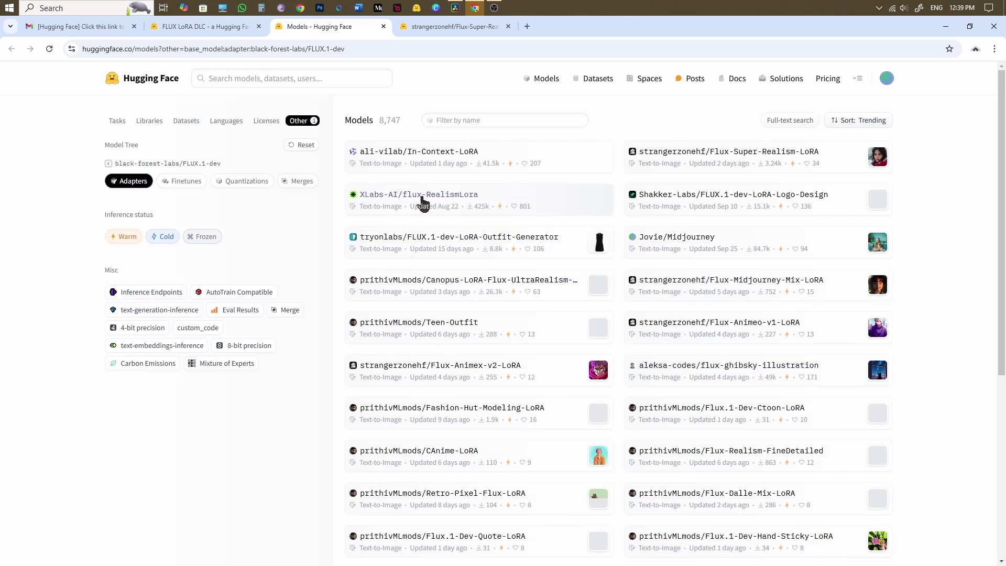
- Copy the XLabs-AI/flux-RealismLora name and paste it over the old custom LoRA name
{"action": "left_click", "coordinate": [423, 201]}
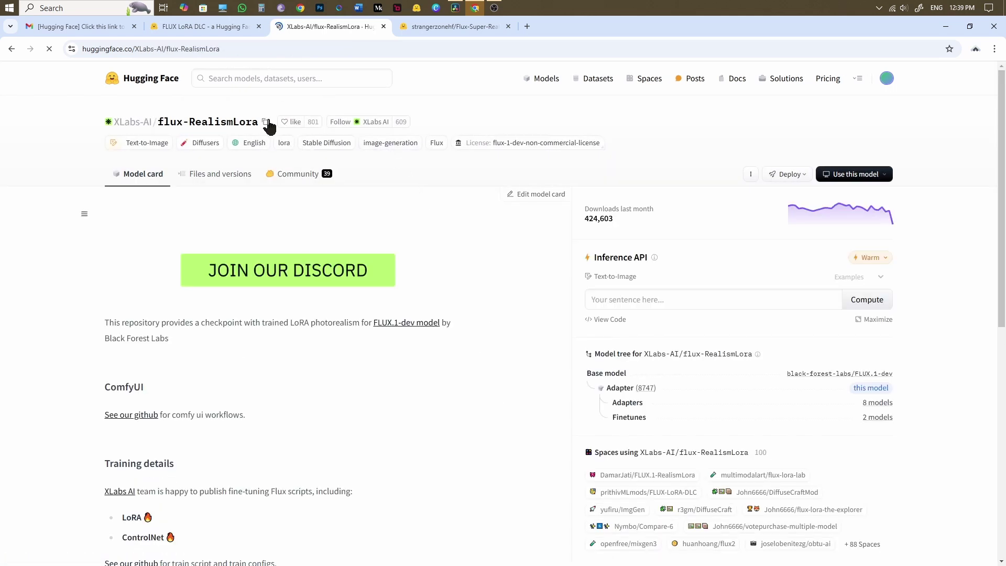
{"action": "left_click", "coordinate": [266, 123]}
{"action": "left_click", "coordinate": [195, 26]}
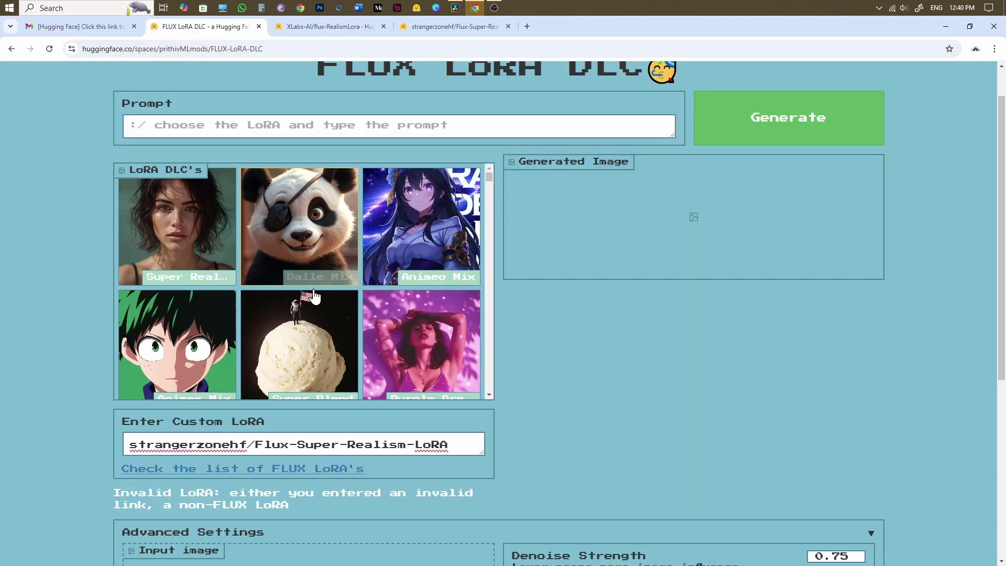
{"action": "left_click_drag", "start_coordinate": [465, 448], "coordinate": [129, 443]}
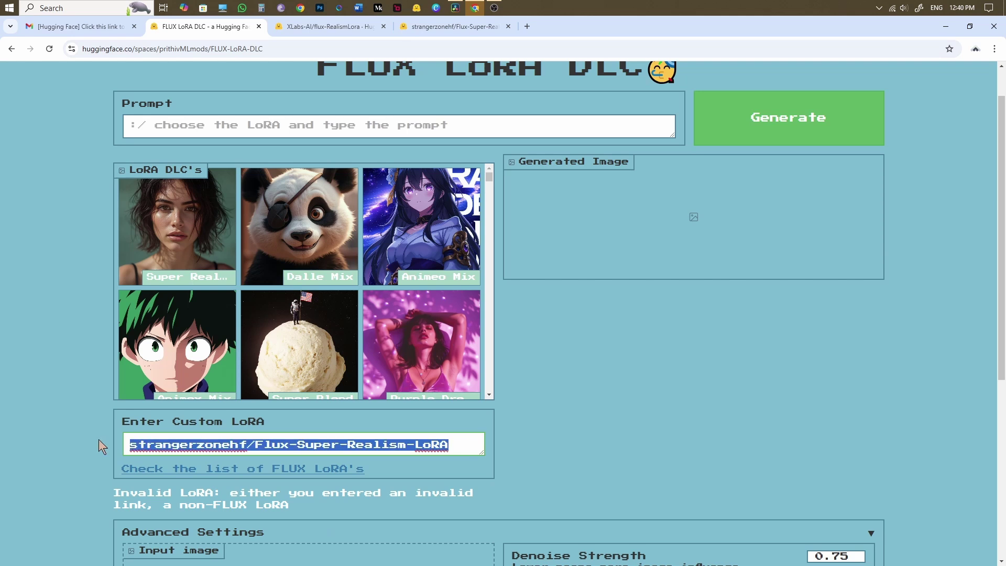
{"action": "key", "text": "ctrl+v"}
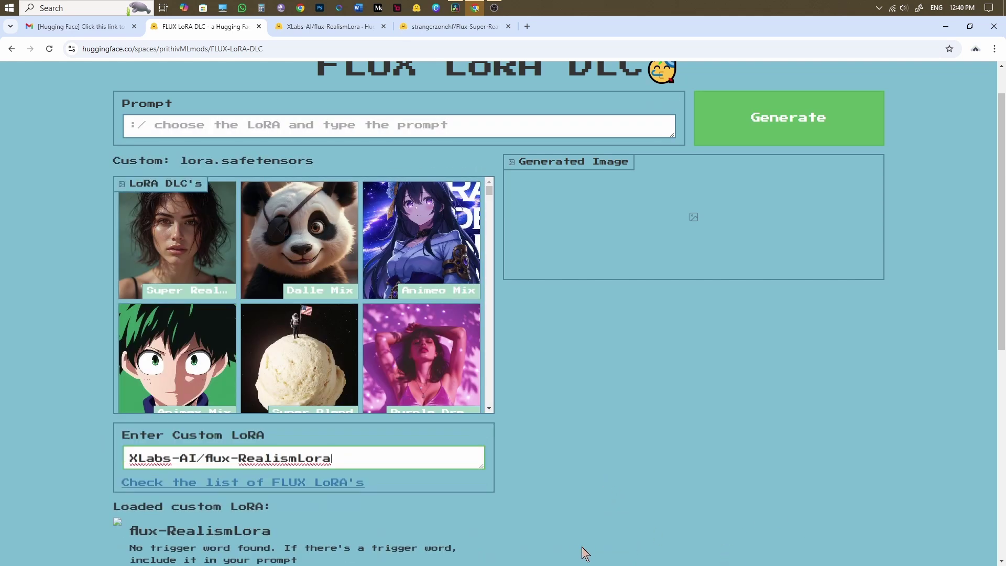
- Generate a portrait from the prompt 'Supermodel' using the flux-RealismLora LoRA, then review the result and Advanced Settings
{"action": "left_click", "coordinate": [241, 127]}
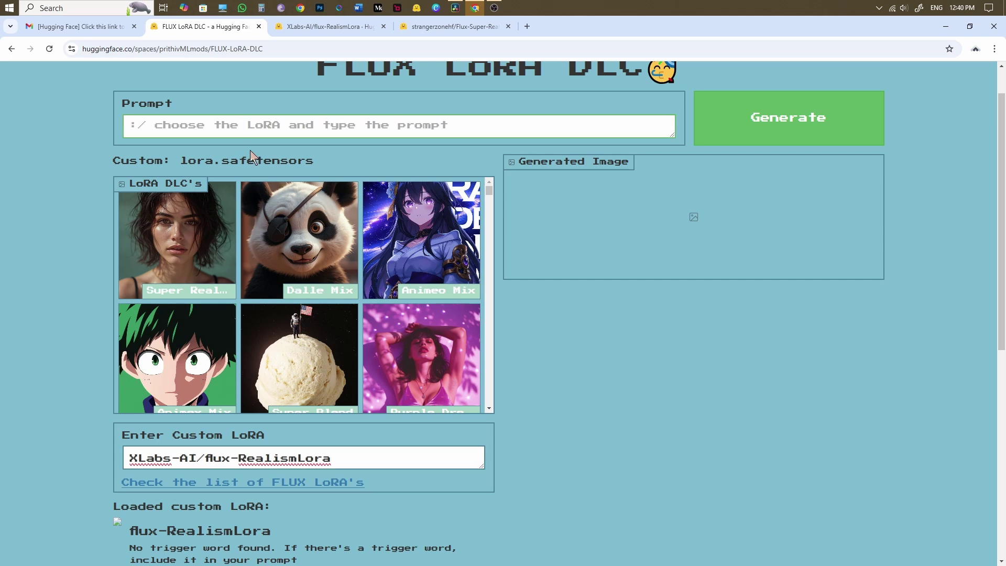
{"action": "type", "text": "Super"}
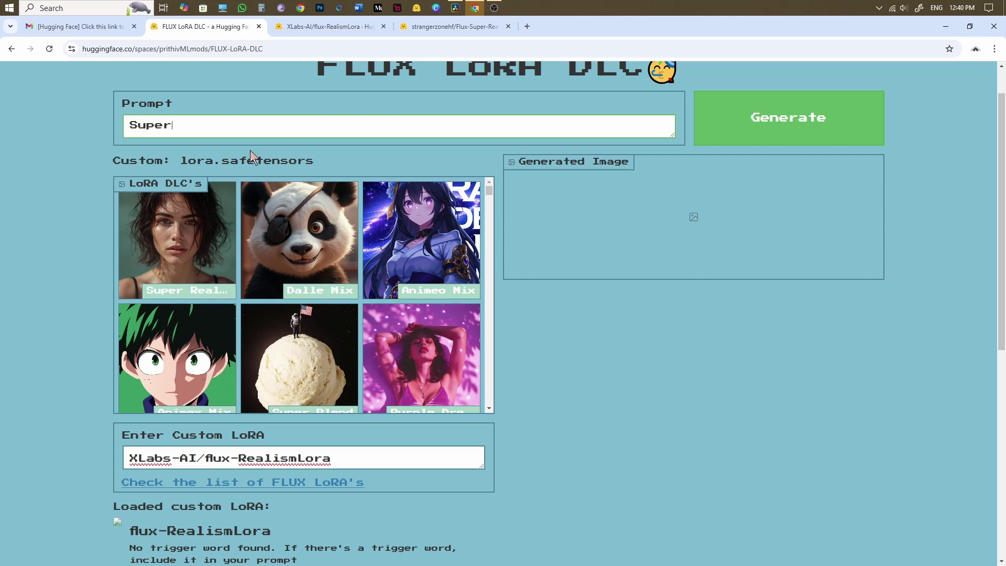
{"action": "type", "text": "model"}
{"action": "left_click", "coordinate": [854, 126]}
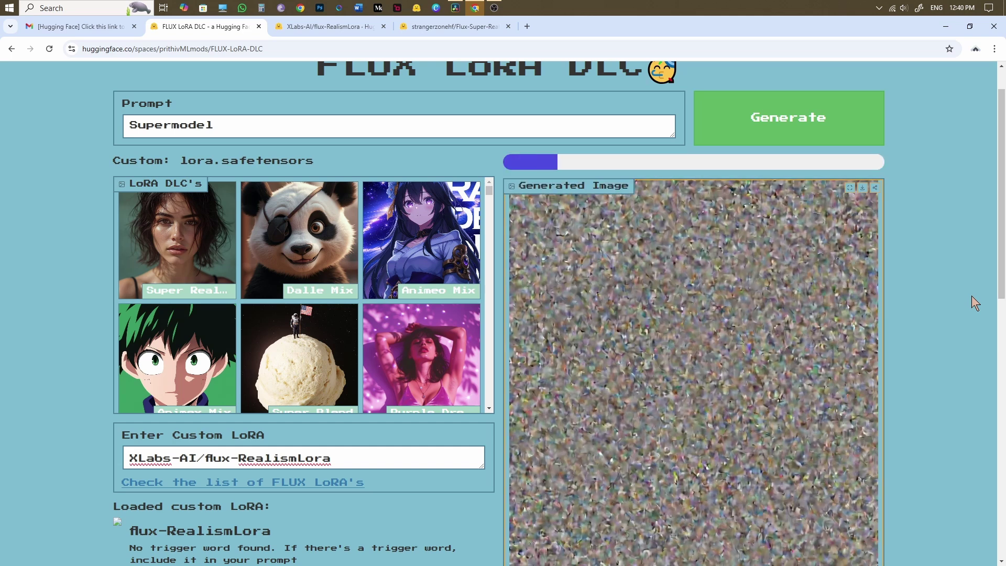
{"action": "scroll", "coordinate": [972, 295], "scroll_direction": "down", "scroll_amount": 2}
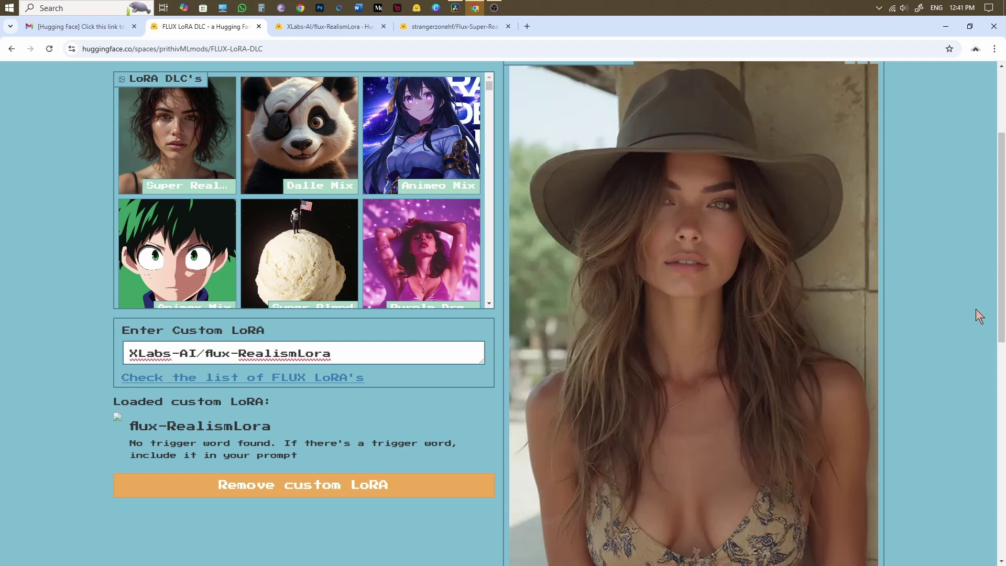
{"action": "scroll", "coordinate": [975, 309], "scroll_direction": "down", "scroll_amount": 5}
{"action": "scroll", "coordinate": [976, 309], "scroll_direction": "down", "scroll_amount": 5}
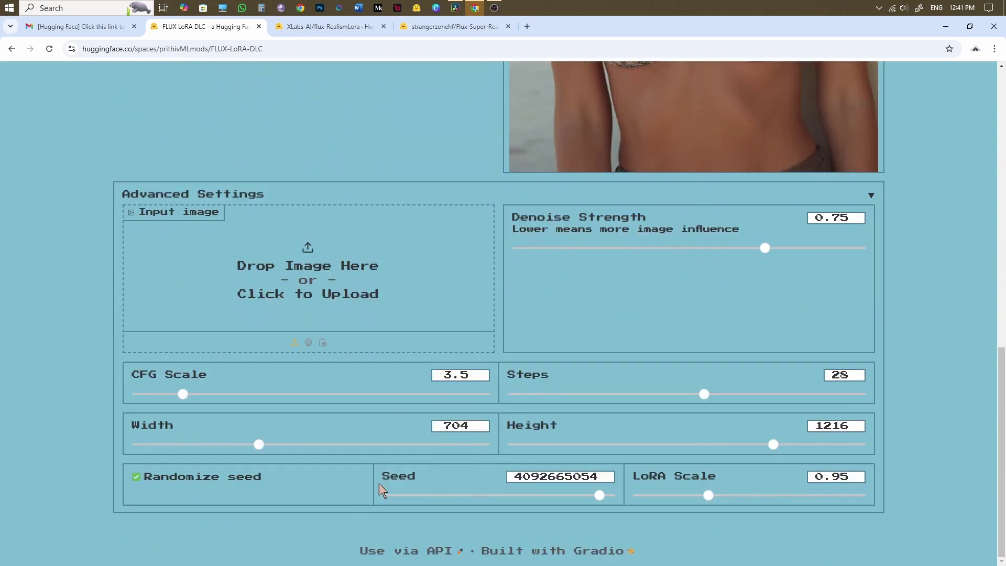
{"action": "scroll", "coordinate": [999, 411], "scroll_direction": "up", "scroll_amount": 11}
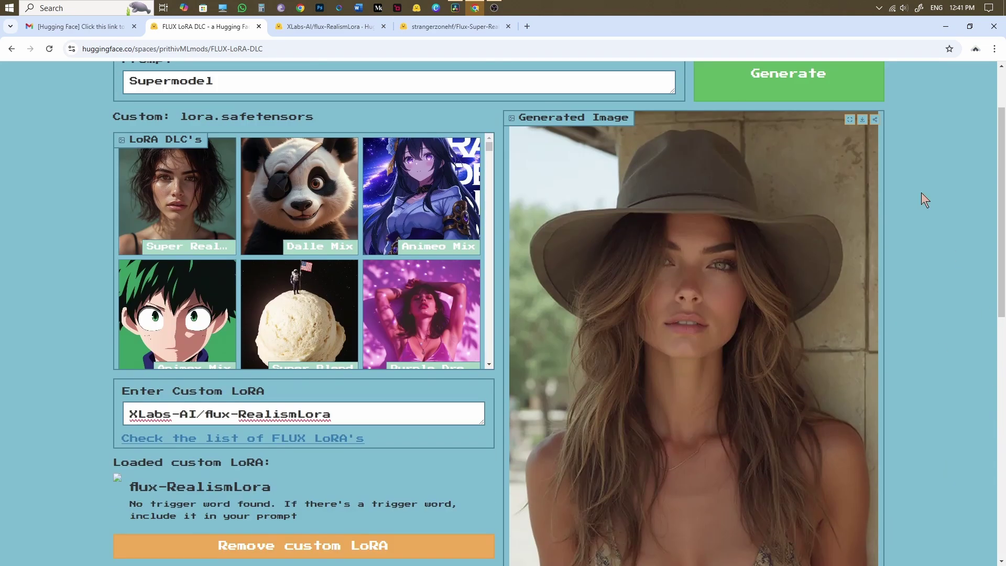
- Download the hat portrait, extend the prompt to 'Supermodel with brown dress', and select the Flux Face LoRA
{"action": "left_click", "coordinate": [862, 120]}
{"action": "left_click", "coordinate": [254, 89]}
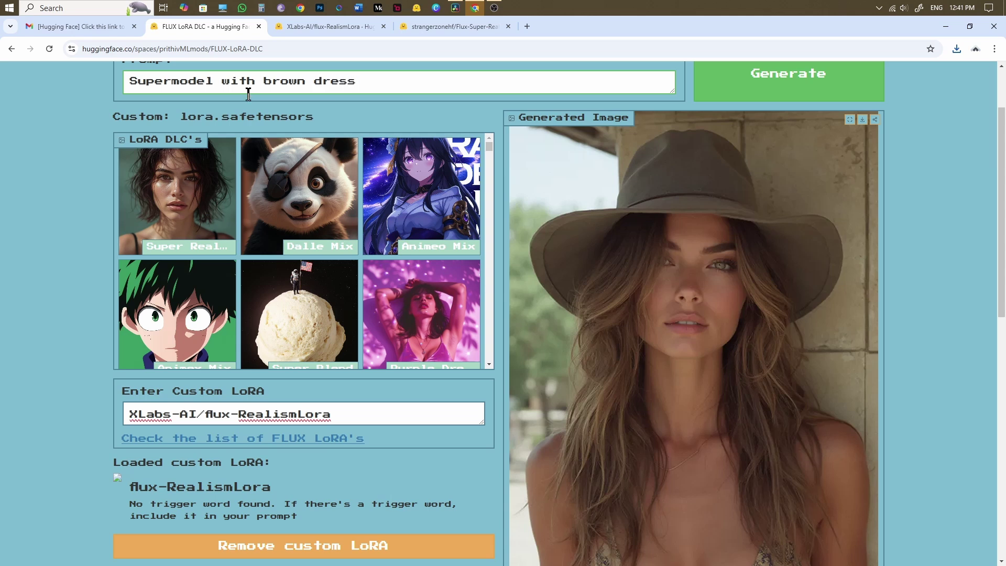
{"action": "scroll", "coordinate": [242, 315], "scroll_direction": "down", "scroll_amount": 3}
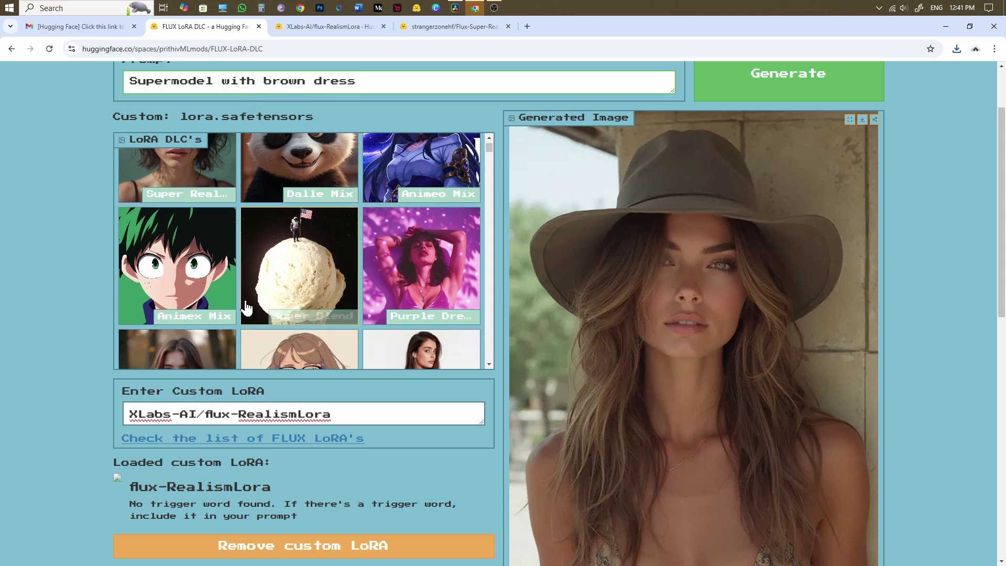
{"action": "scroll", "coordinate": [199, 244], "scroll_direction": "down", "scroll_amount": 2}
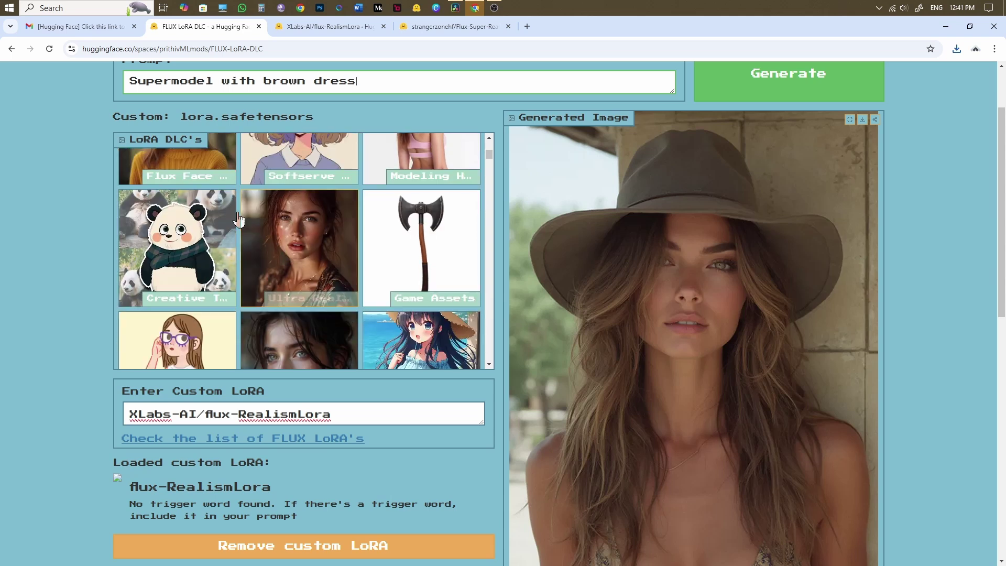
{"action": "scroll", "coordinate": [215, 230], "scroll_direction": "up", "scroll_amount": 2}
{"action": "left_click", "coordinate": [218, 227]}
- Generate the 'Supermodel with brown dress' portrait with the Canopus Flux Face Realism LoRA
{"action": "scroll", "coordinate": [472, 252], "scroll_direction": "up", "scroll_amount": 2}
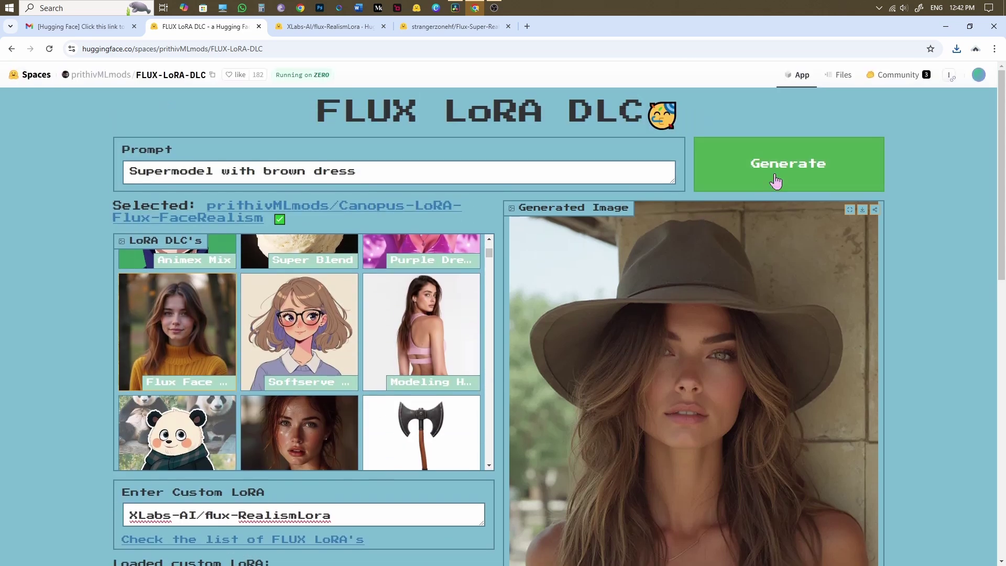
{"action": "left_click", "coordinate": [776, 181]}
{"action": "scroll", "coordinate": [975, 351], "scroll_direction": "down", "scroll_amount": 1}
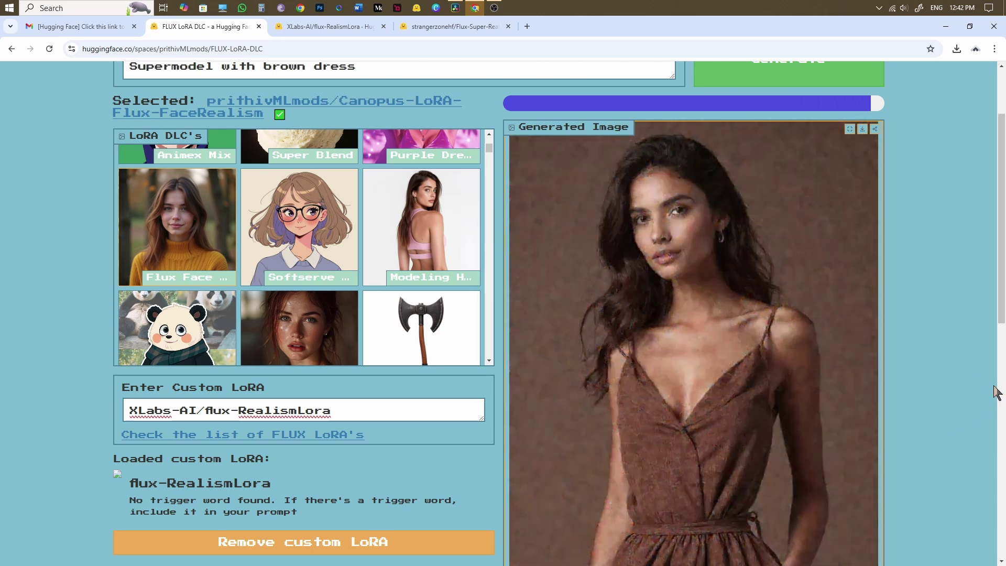
{"action": "scroll", "coordinate": [299, 246], "scroll_direction": "up", "scroll_amount": 3}
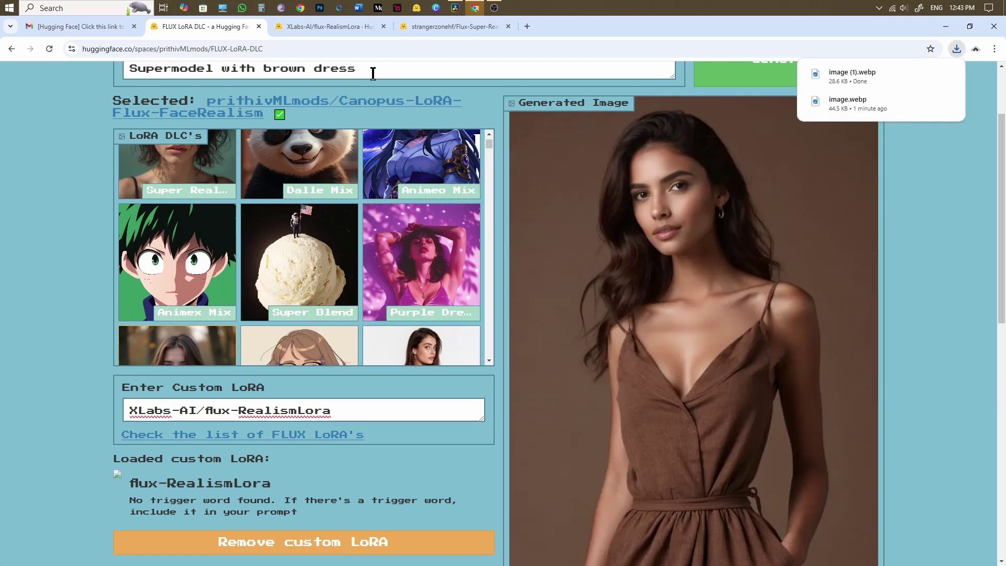